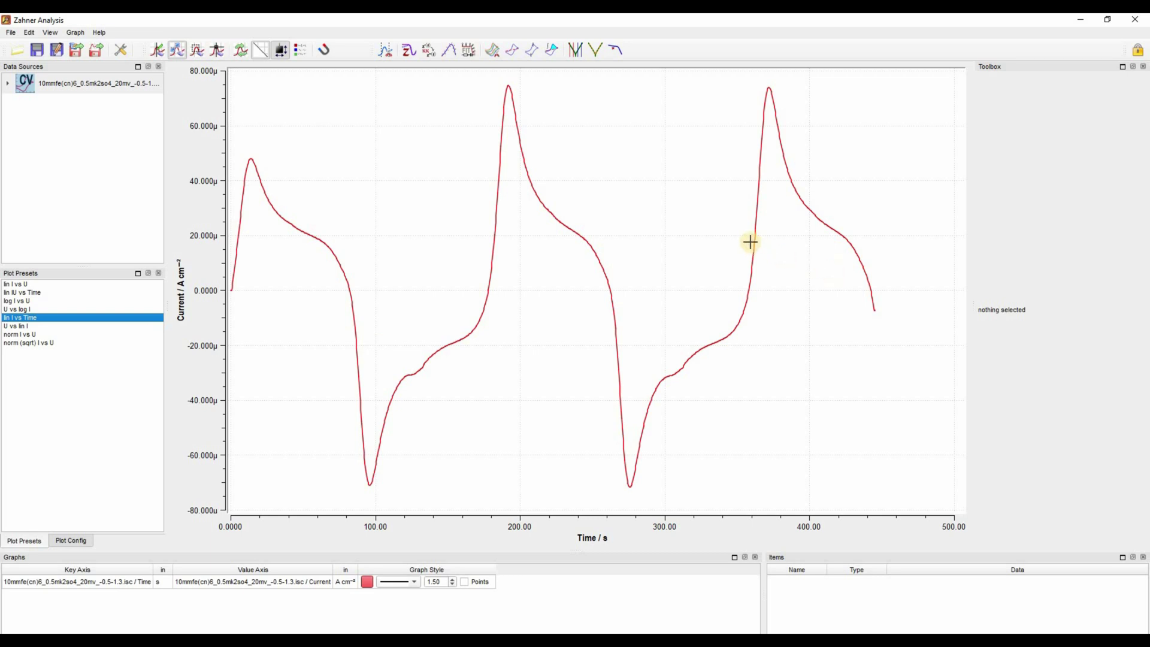
- Insert a nearly horizontal baseline along zero current, from about -1.2 s to about 480.6 s
left_click(510, 52)
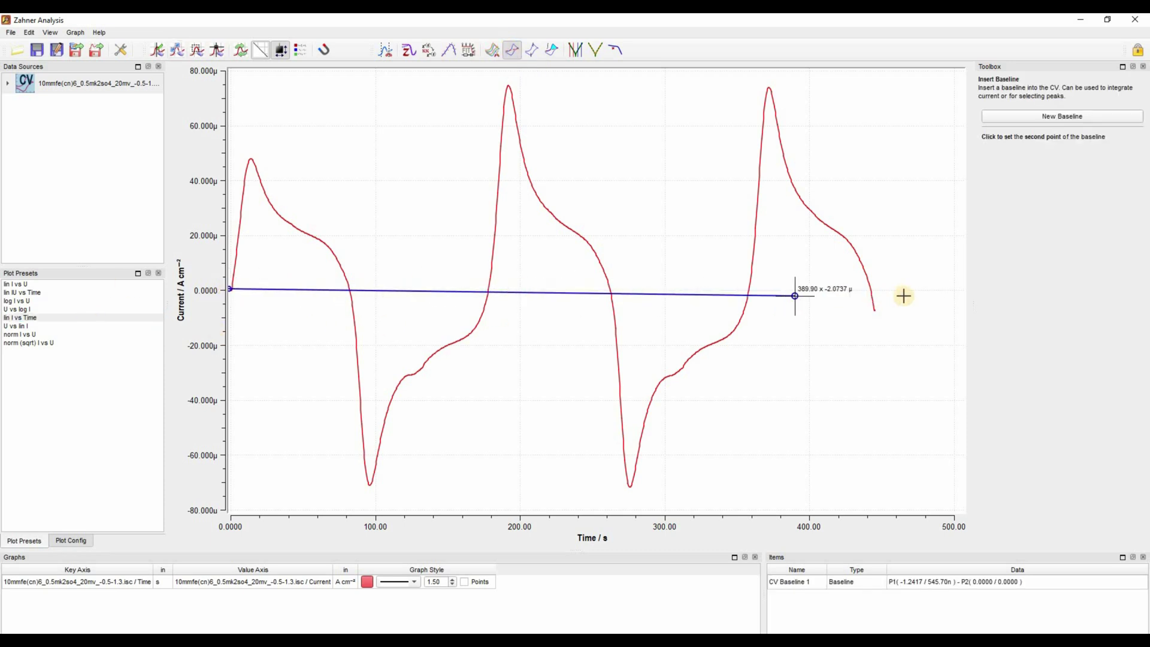
left_click(926, 289)
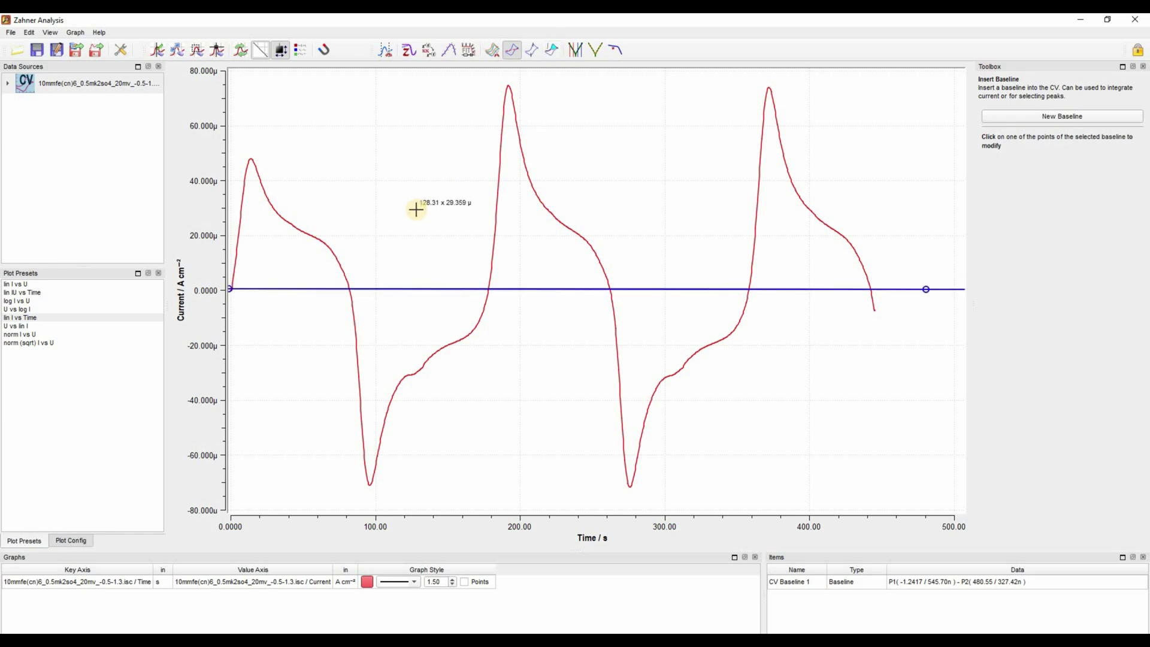
- Integrate the charge against the baseline between new cursors at about 1.2 s and 443.5 s, and enlarge the items list
left_click(552, 52)
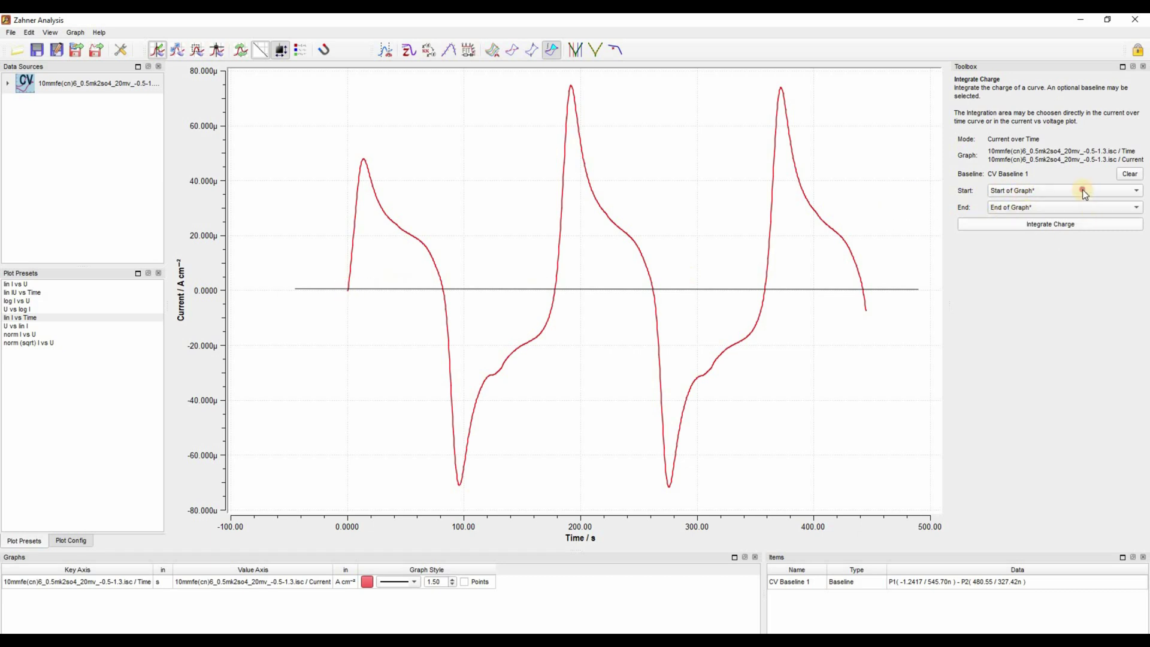
right_click(348, 286)
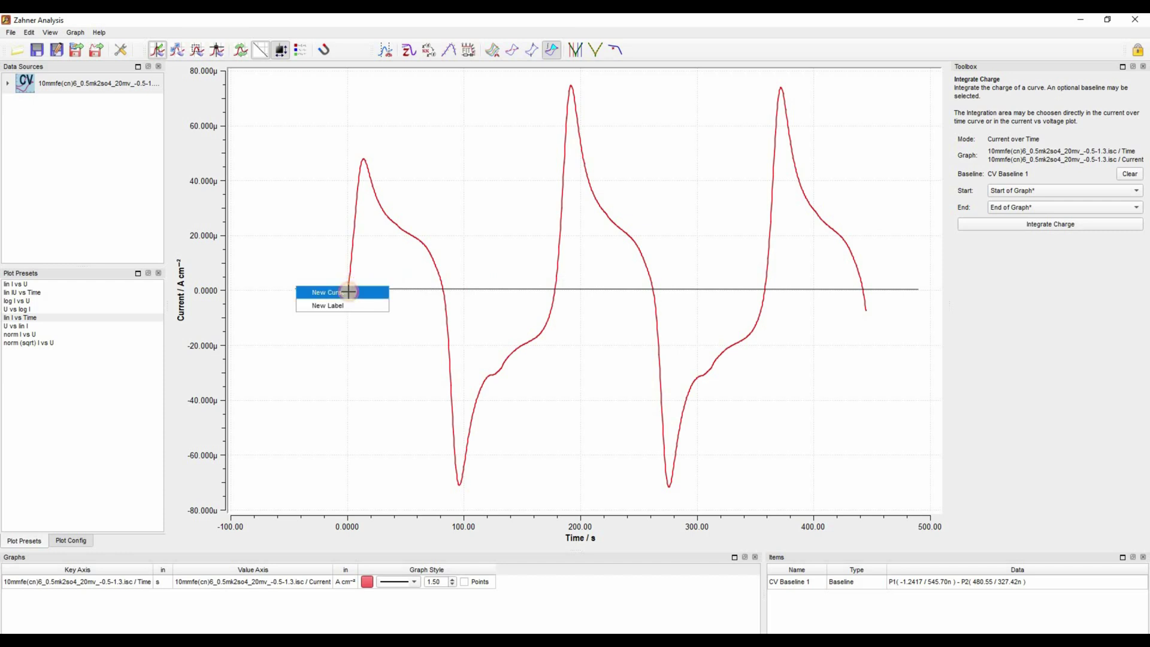
left_click(350, 292)
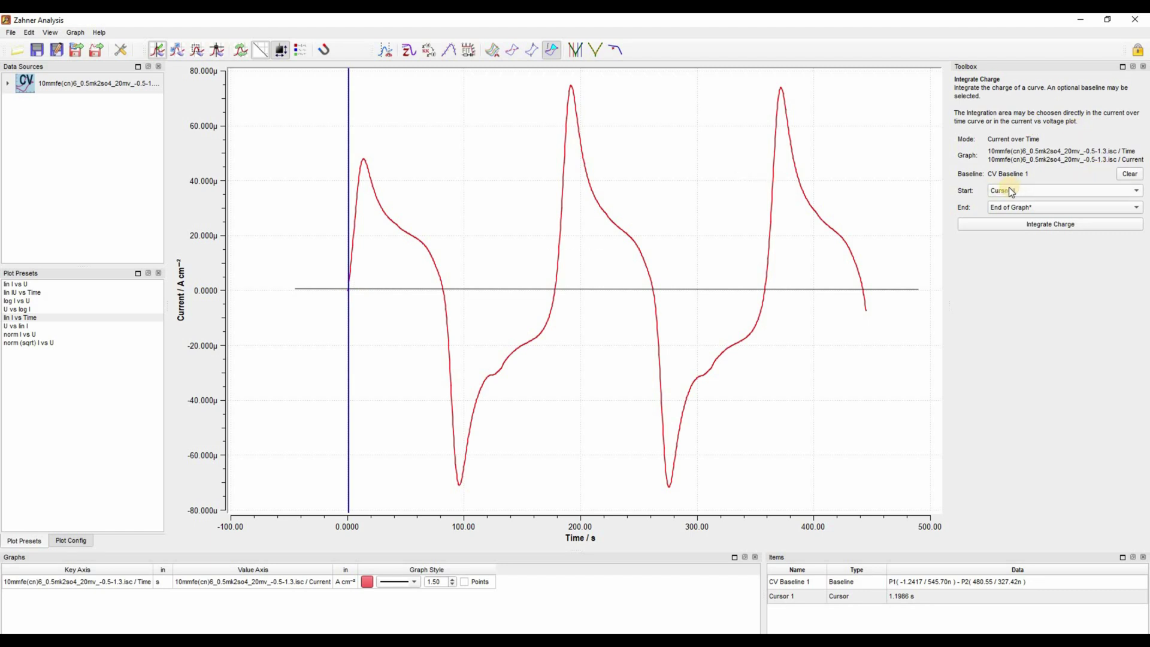
right_click(865, 290)
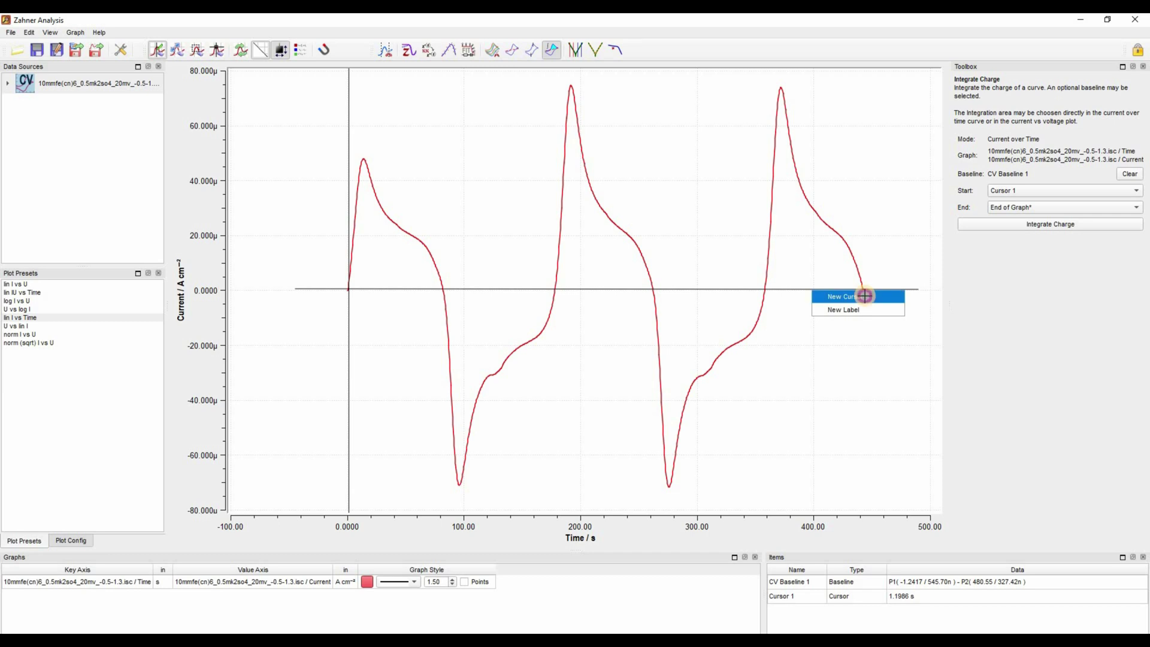
left_click(866, 296)
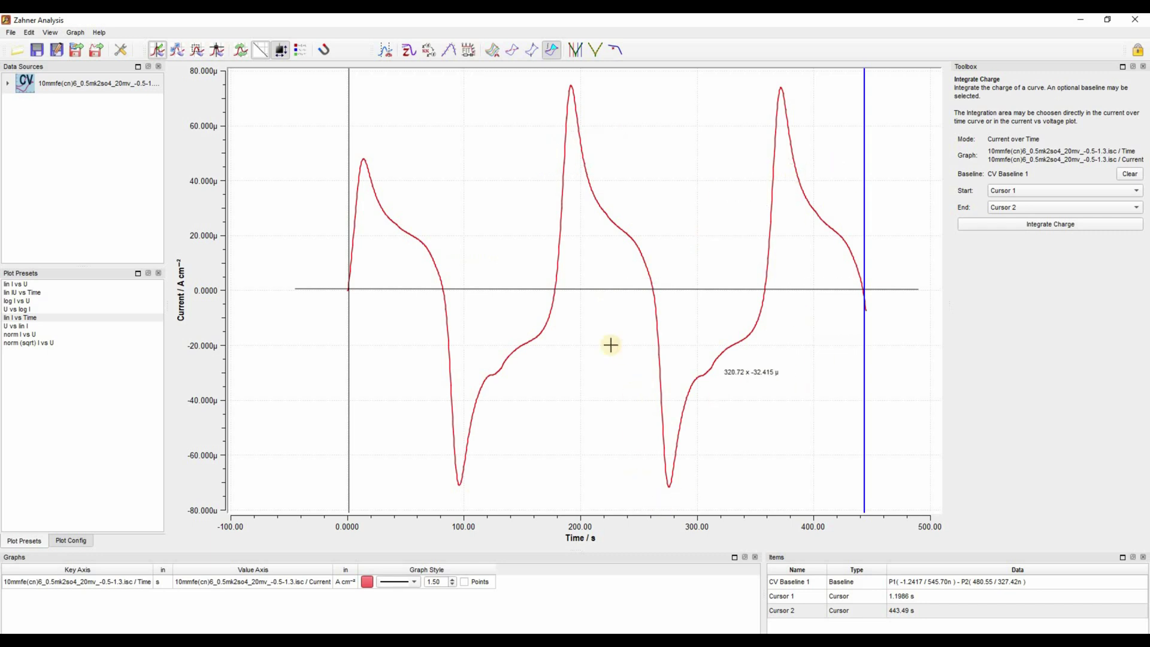
left_click(1043, 223)
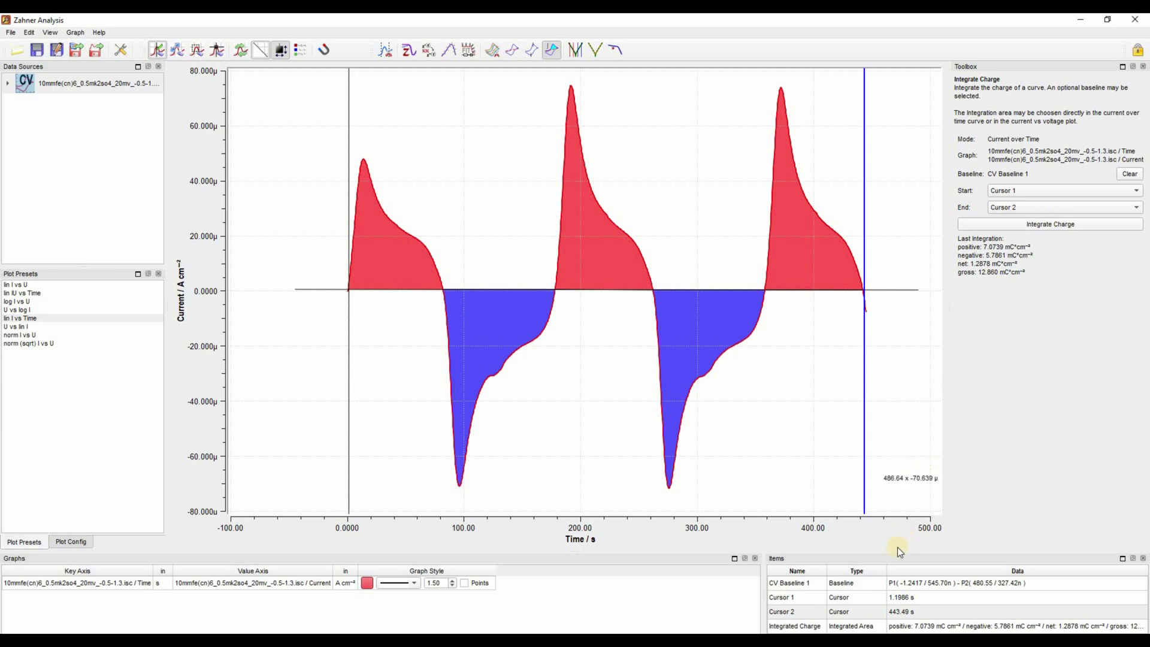
left_click_drag(897, 552, 885, 475)
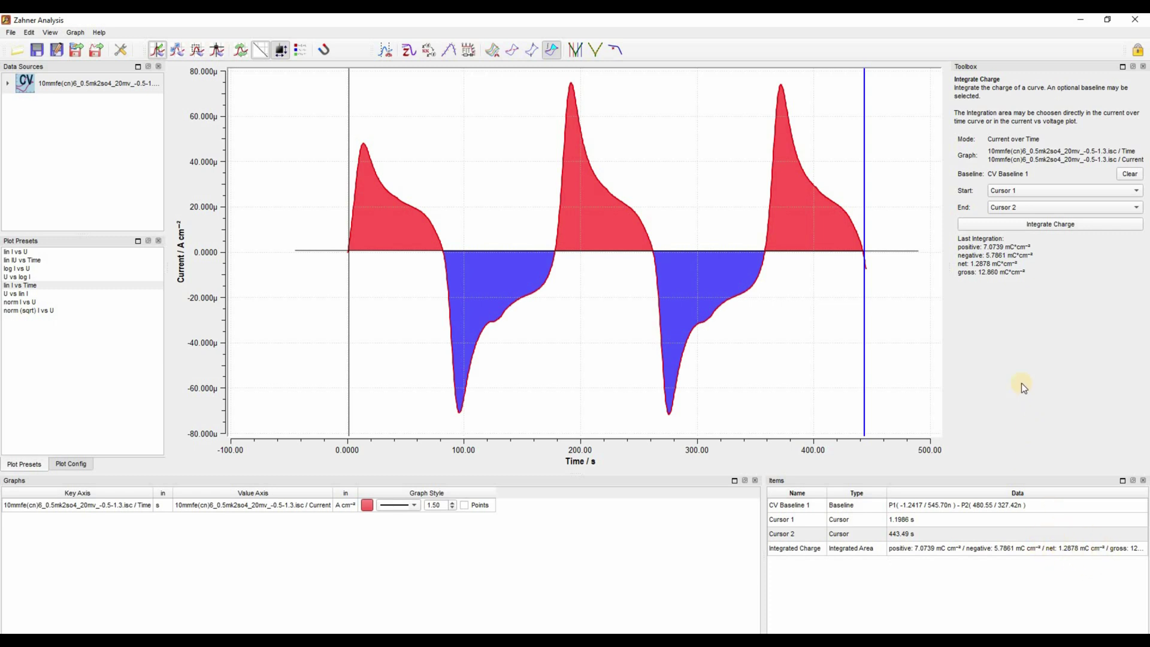
- Plot the CV dataset with the lin I vs U preset
left_click(72, 83)
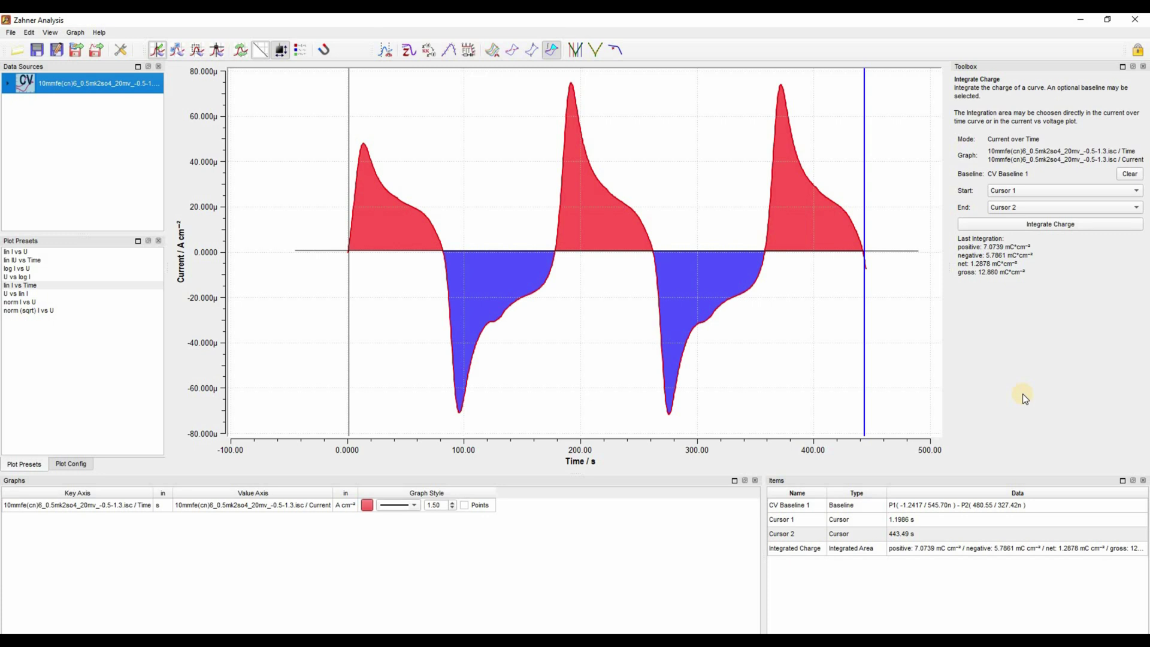
left_click(23, 252)
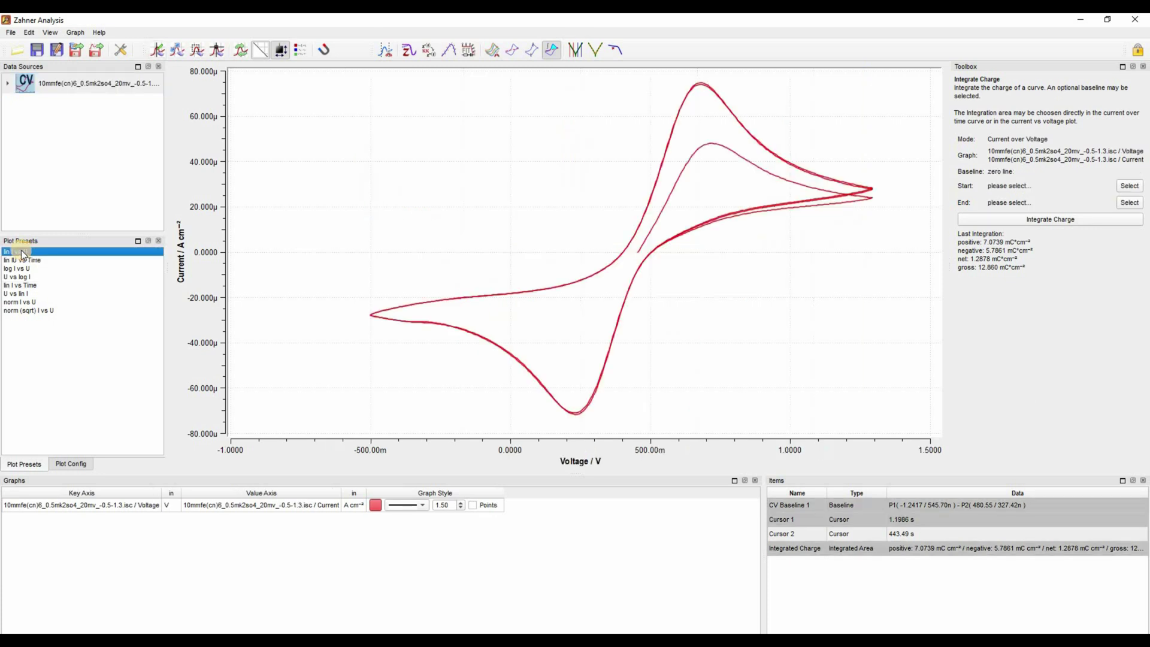
- Open the CV dataset's properties and examine the measurement information and comment
left_click(52, 82)
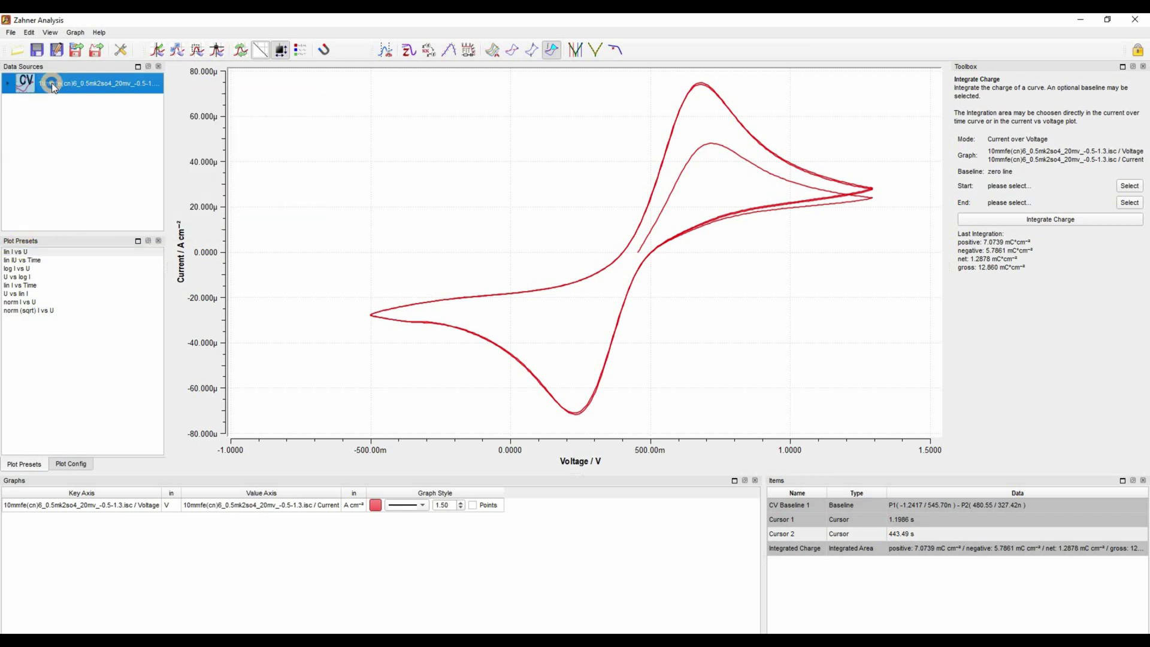
right_click(53, 83)
left_click(74, 103)
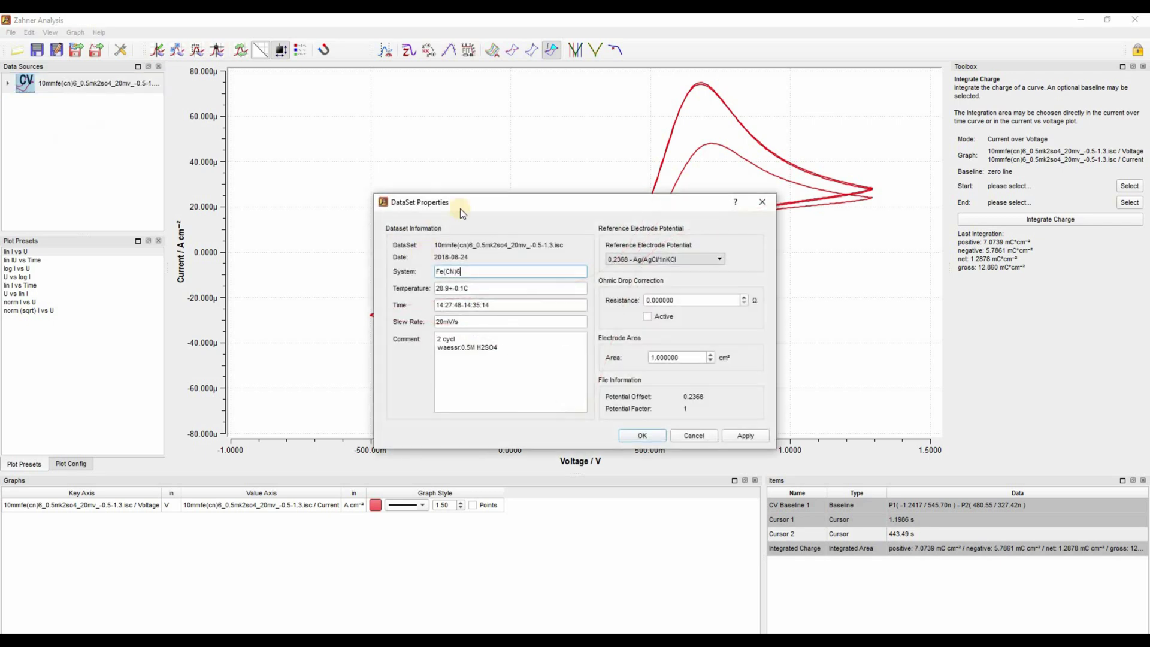
left_click_drag(619, 202, 627, 170)
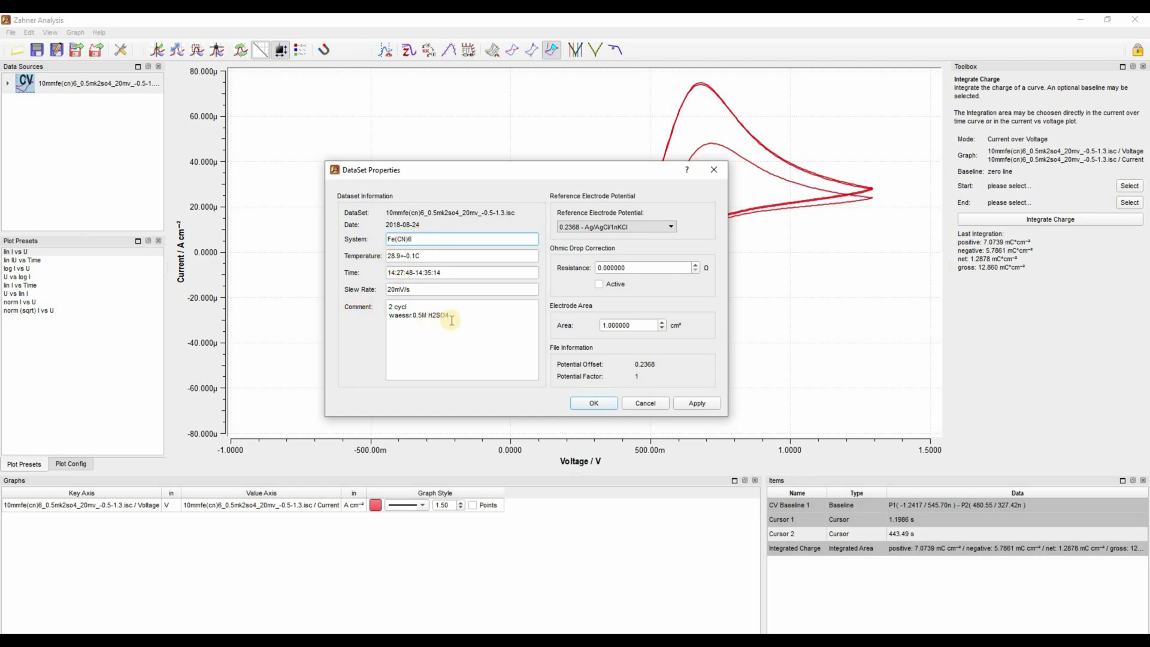
left_click_drag(452, 316, 390, 306)
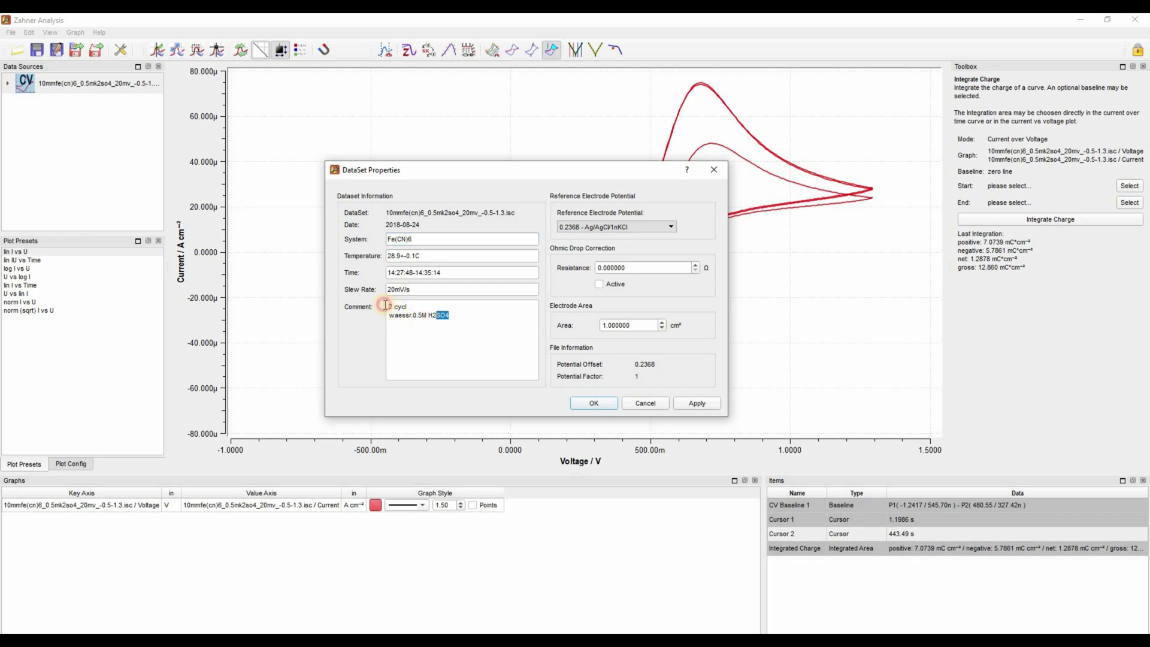
left_click(476, 341)
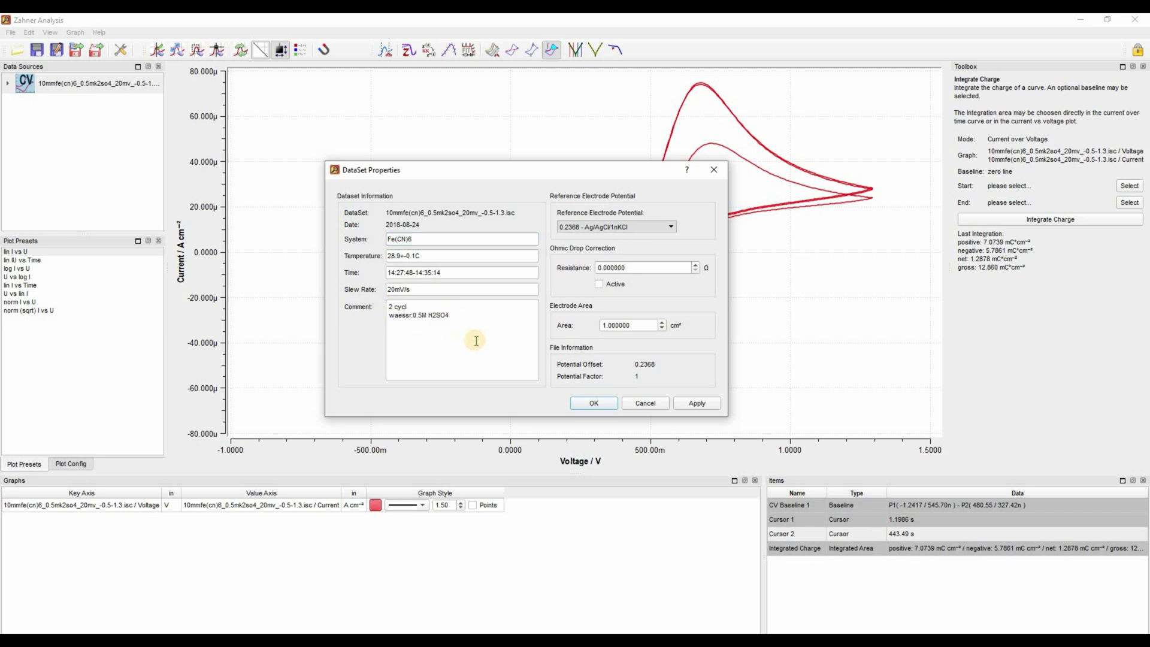
- Apply 0.2415 - Calomel/sat.KCl as the dataset's reference electrode potential and move the dialog clear of the plot
left_click(653, 227)
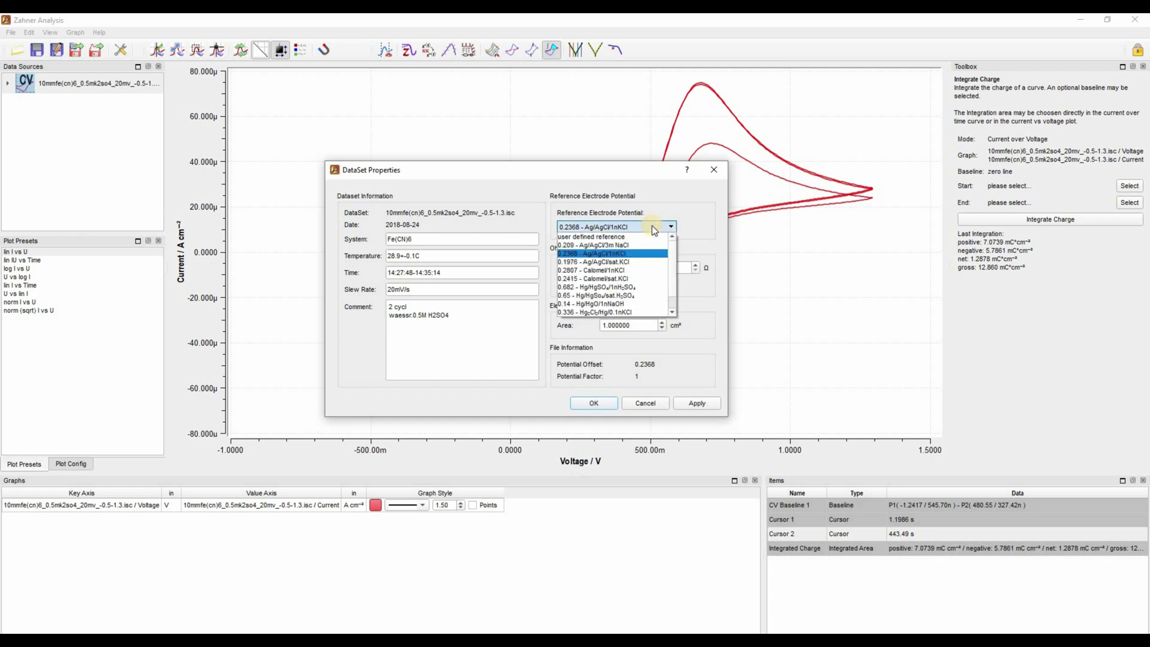
left_click(637, 279)
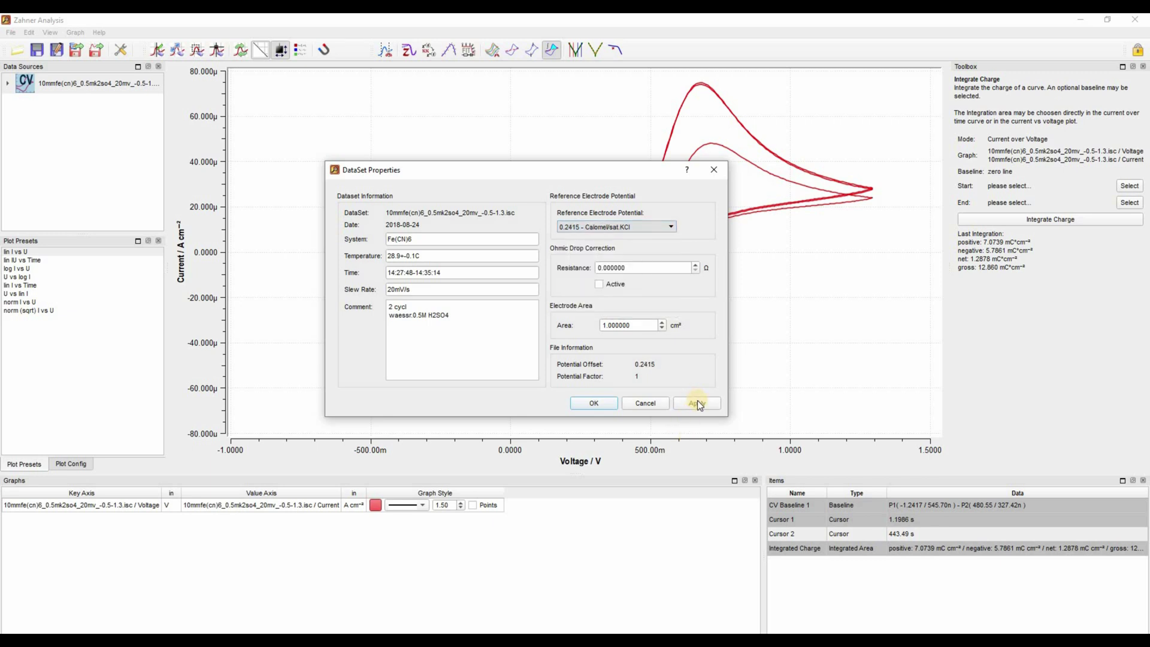
left_click_drag(569, 174, 415, 157)
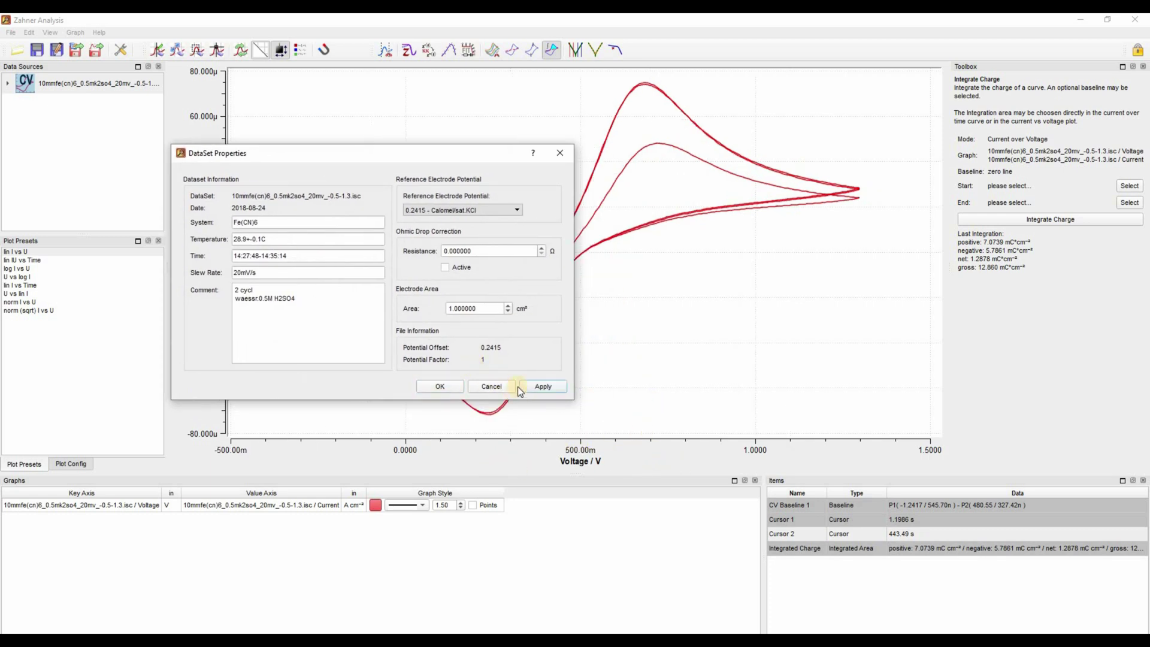
- Apply a user defined reference with an offset of 0 V to the dataset and uncover the shifted curve
left_click(512, 210)
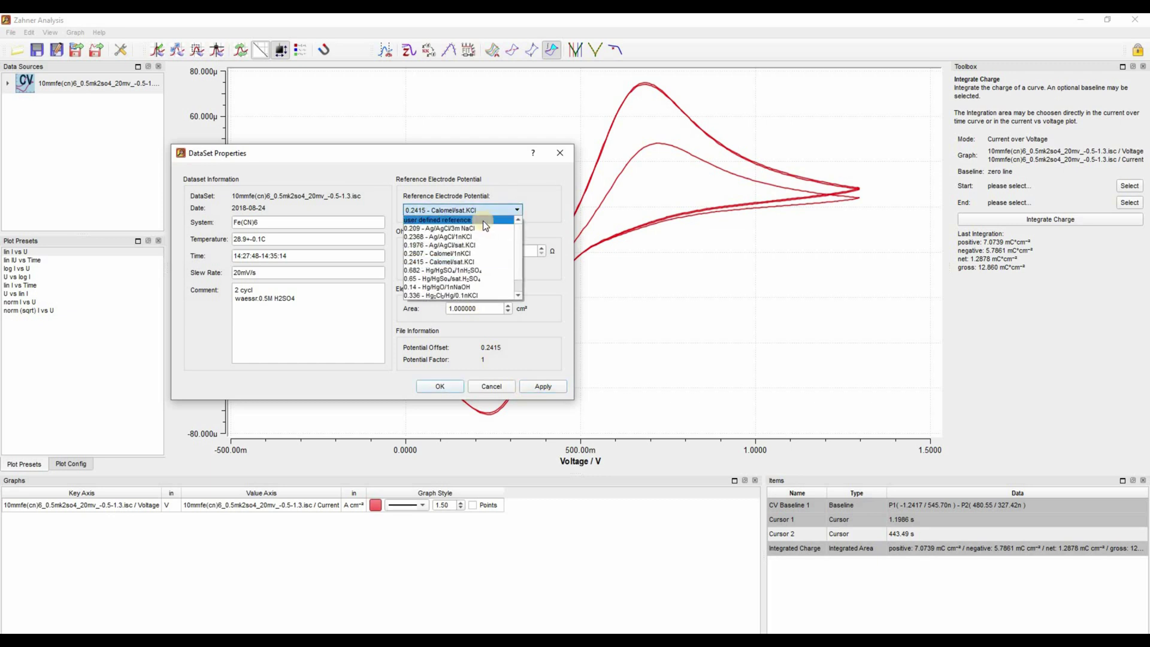
left_click(483, 220)
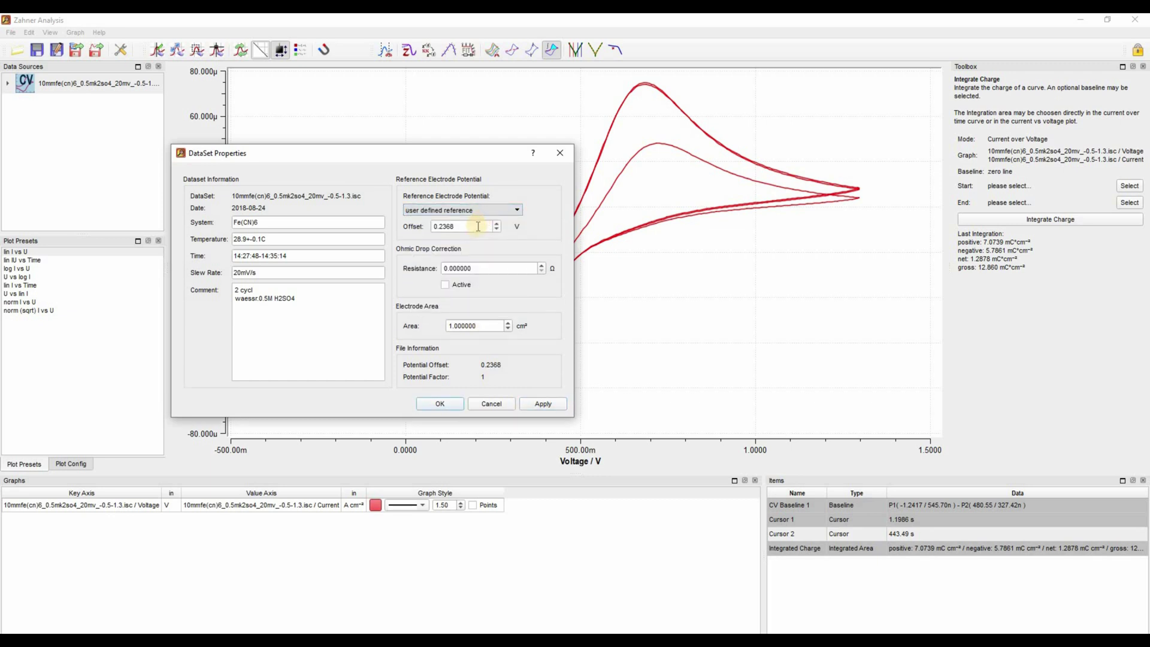
double_click(478, 226)
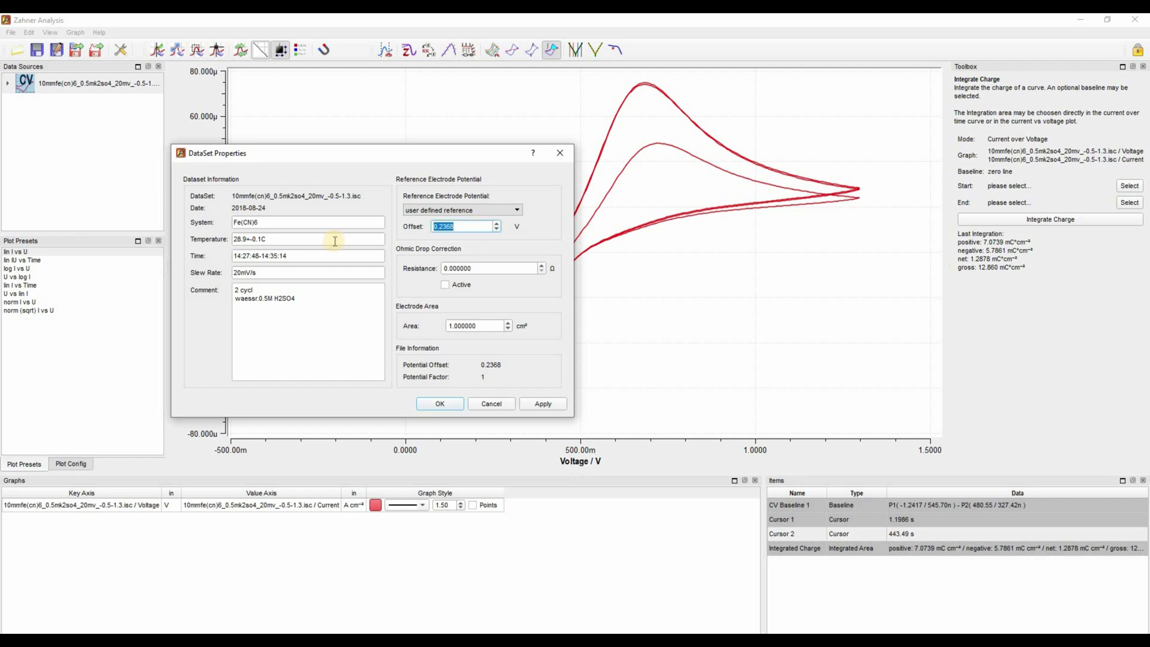
type("0")
left_click(543, 404)
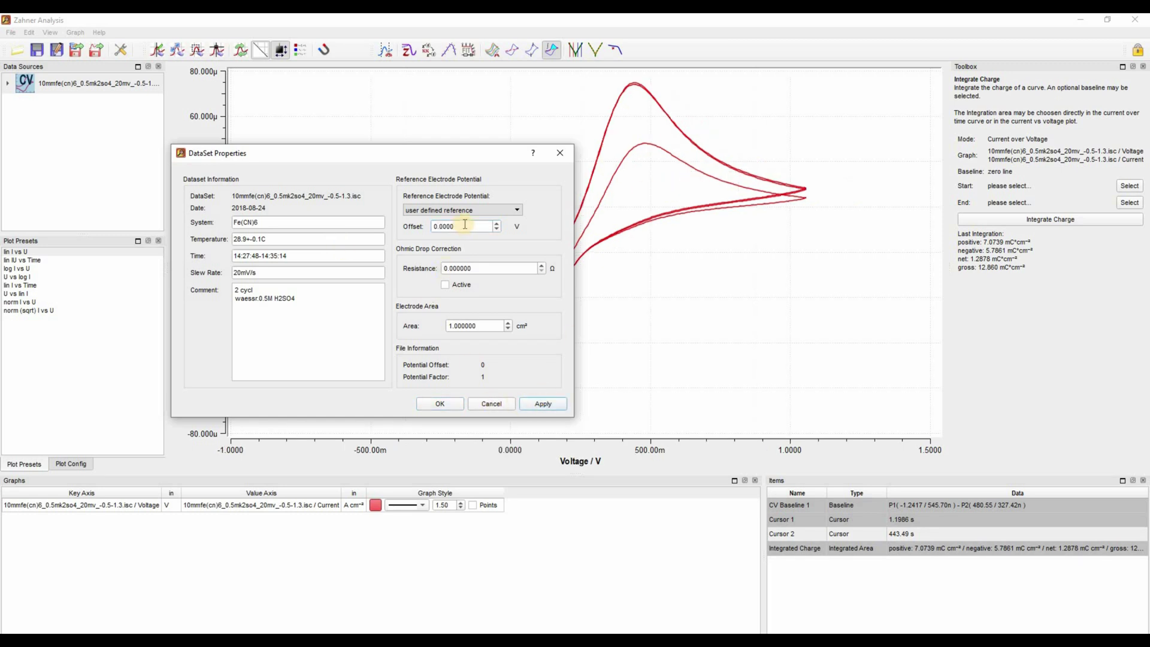
left_click_drag(465, 225, 347, 175)
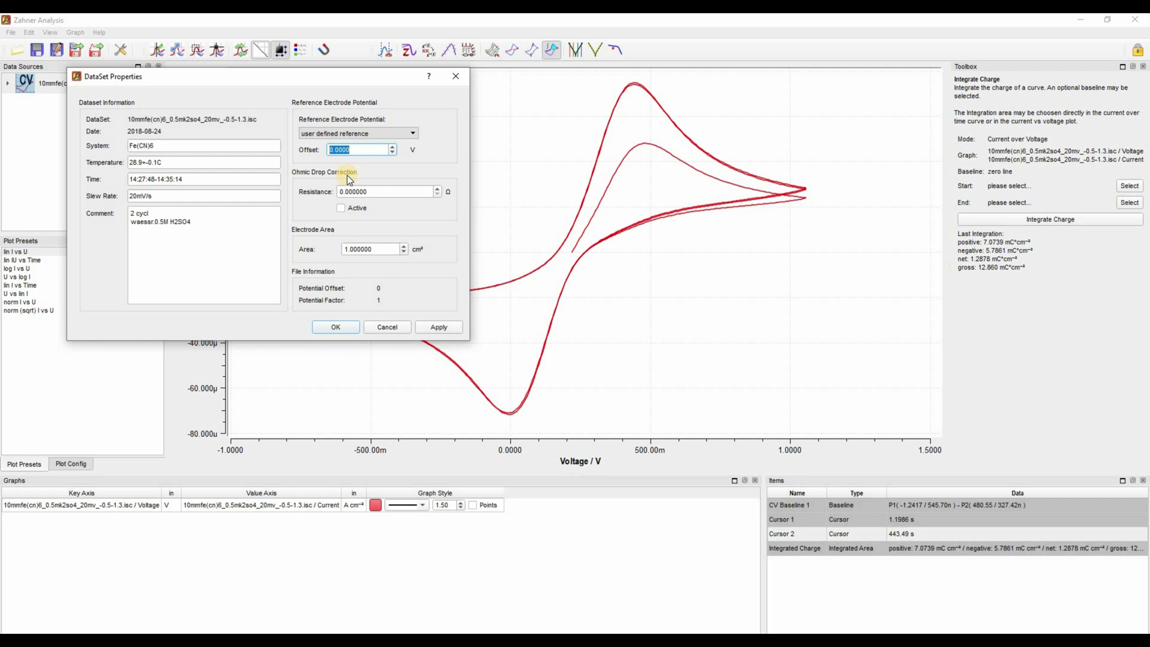
- Examine the resistance setting of the ohmic drop correction
left_click(367, 191)
left_click(302, 190)
double_click(348, 192)
left_click_drag(473, 76, 632, 76)
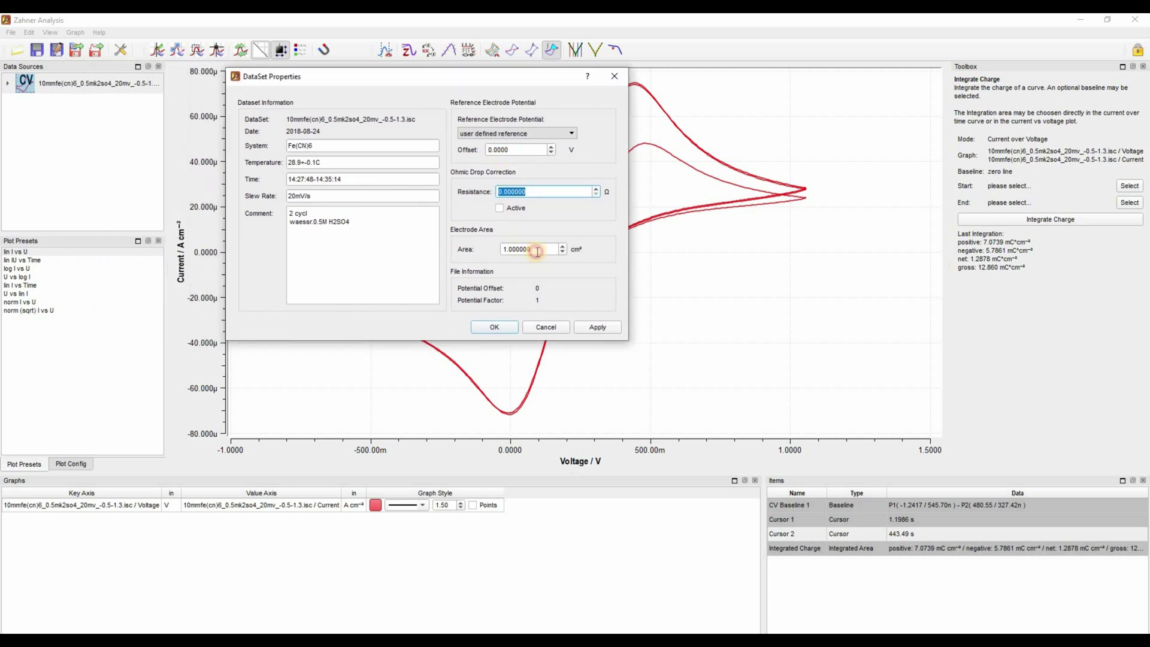
- Set the electrode area to 2 cm² and apply it to the current density plot
left_click(537, 252)
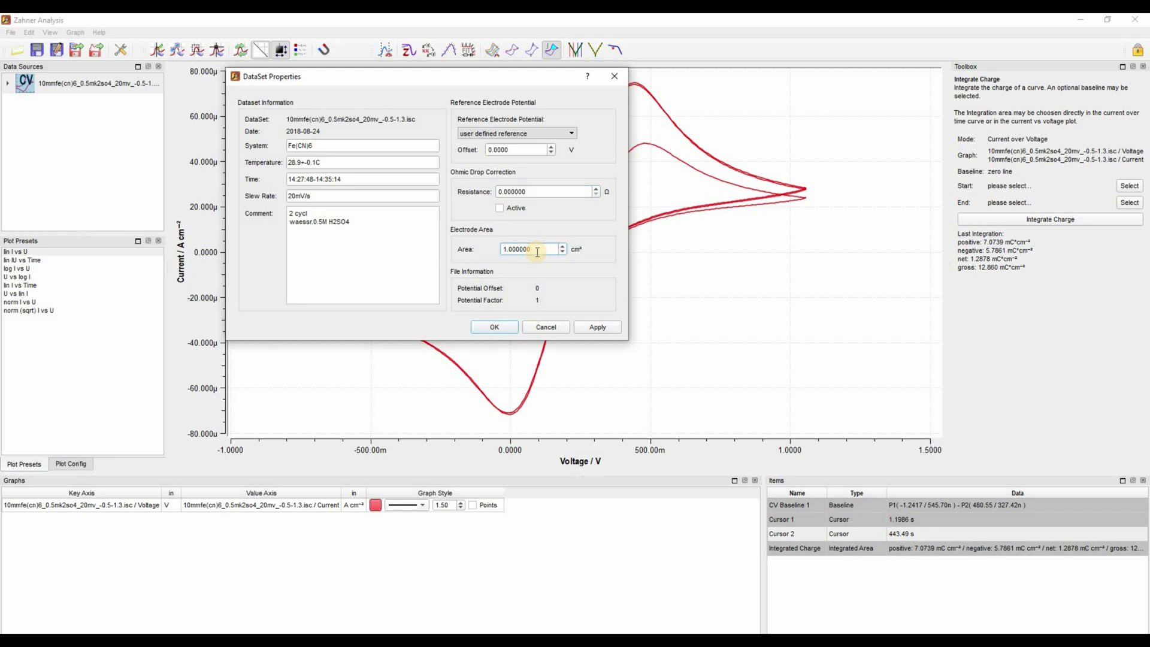
key("ctrl+a")
left_click_drag(471, 77, 639, 78)
type("2")
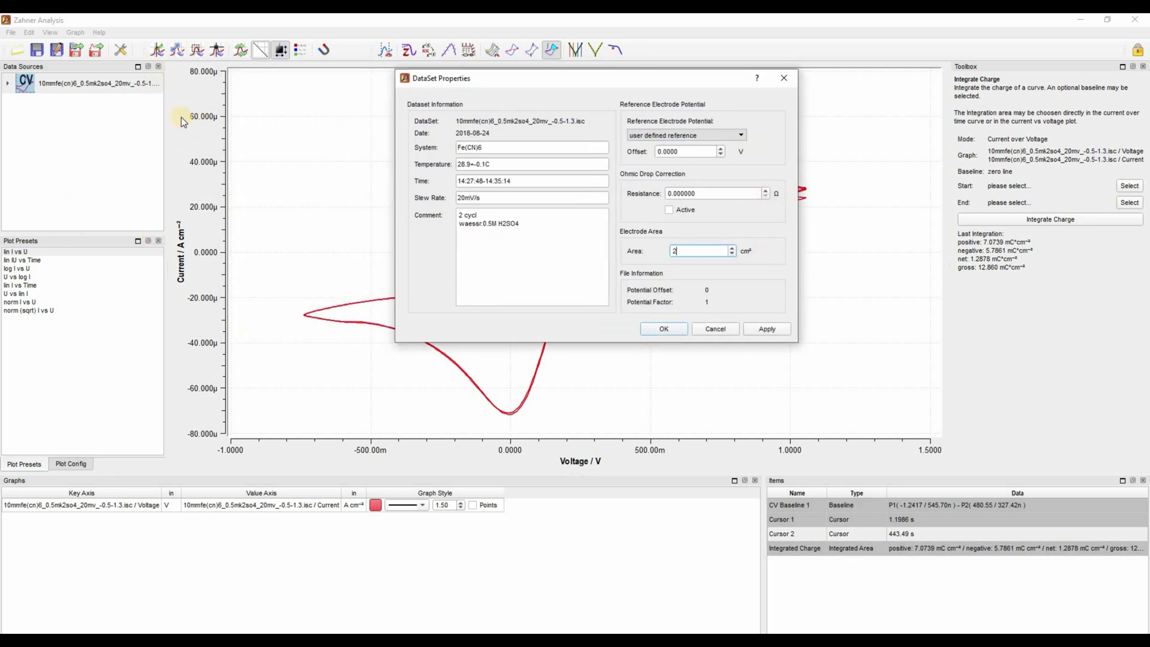
left_click(775, 329)
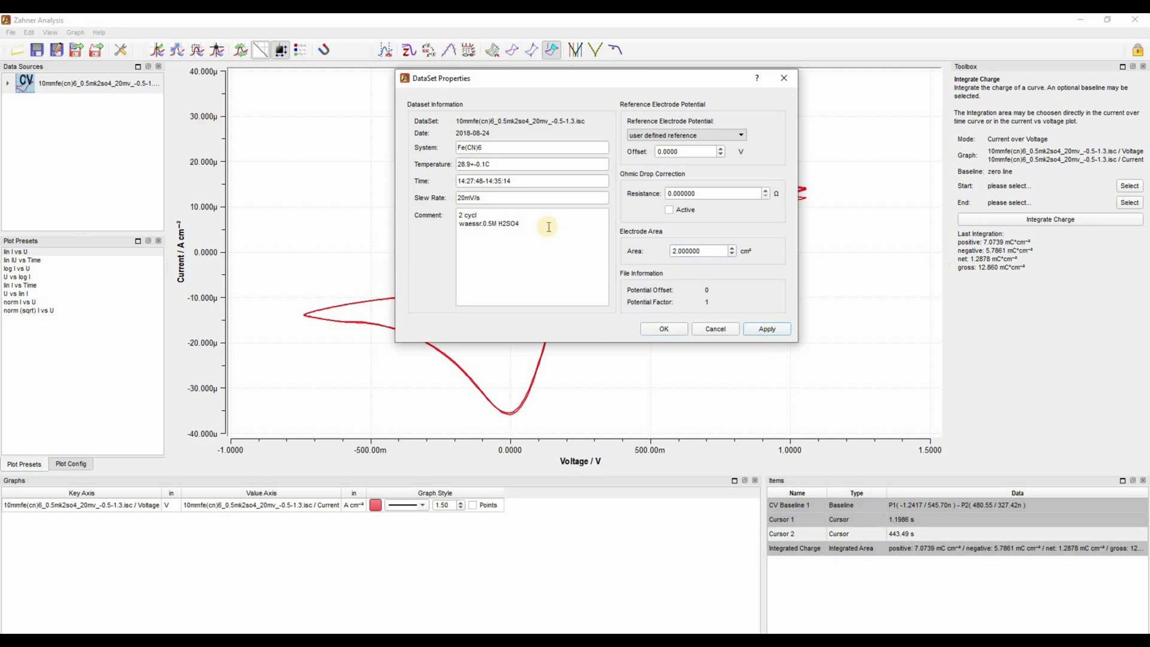
- Set the electrode area to 1 cm² and apply the change
double_click(689, 251)
type("1")
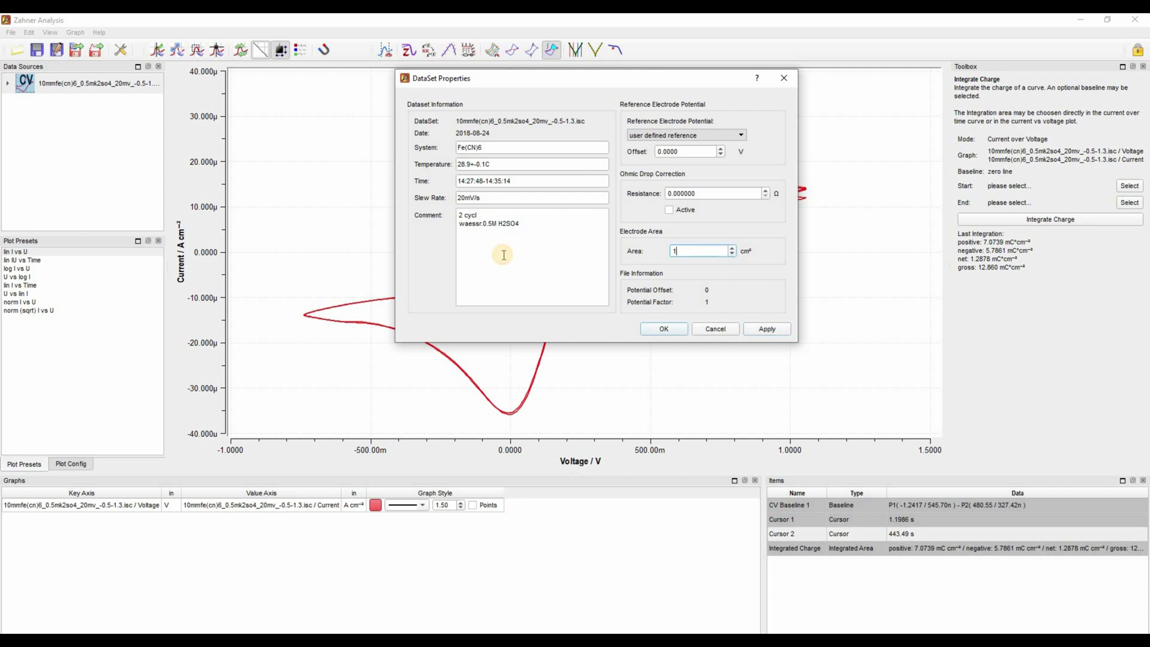
left_click(763, 332)
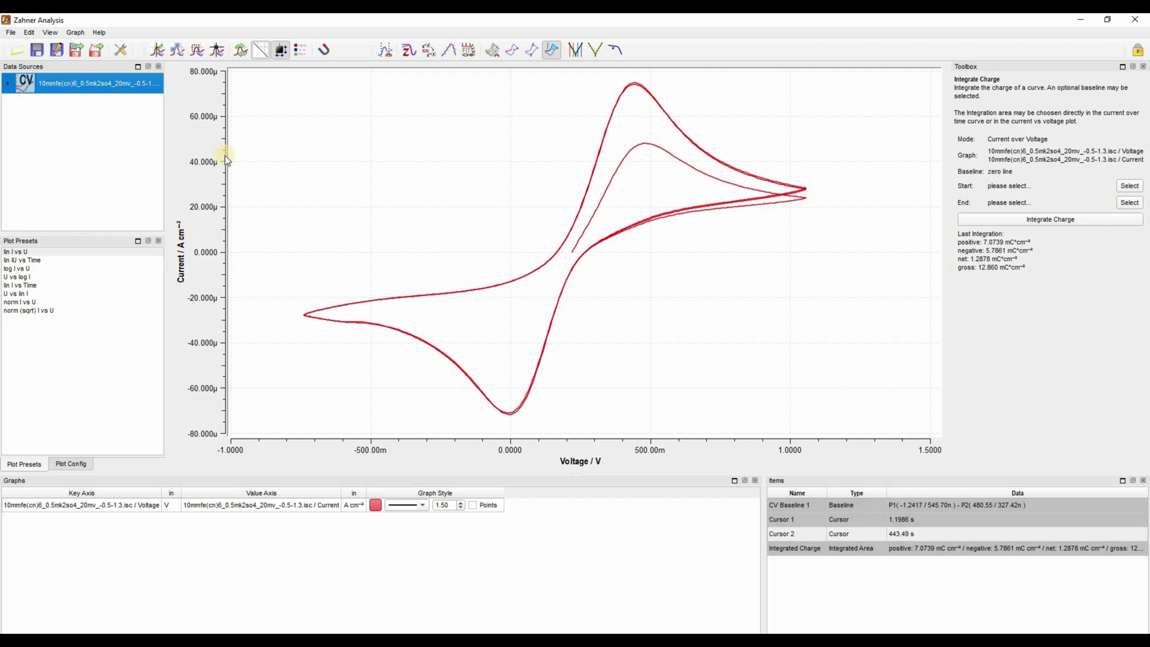
- Switch the plot from current density to absolute current in amperes and back again
left_click(282, 53)
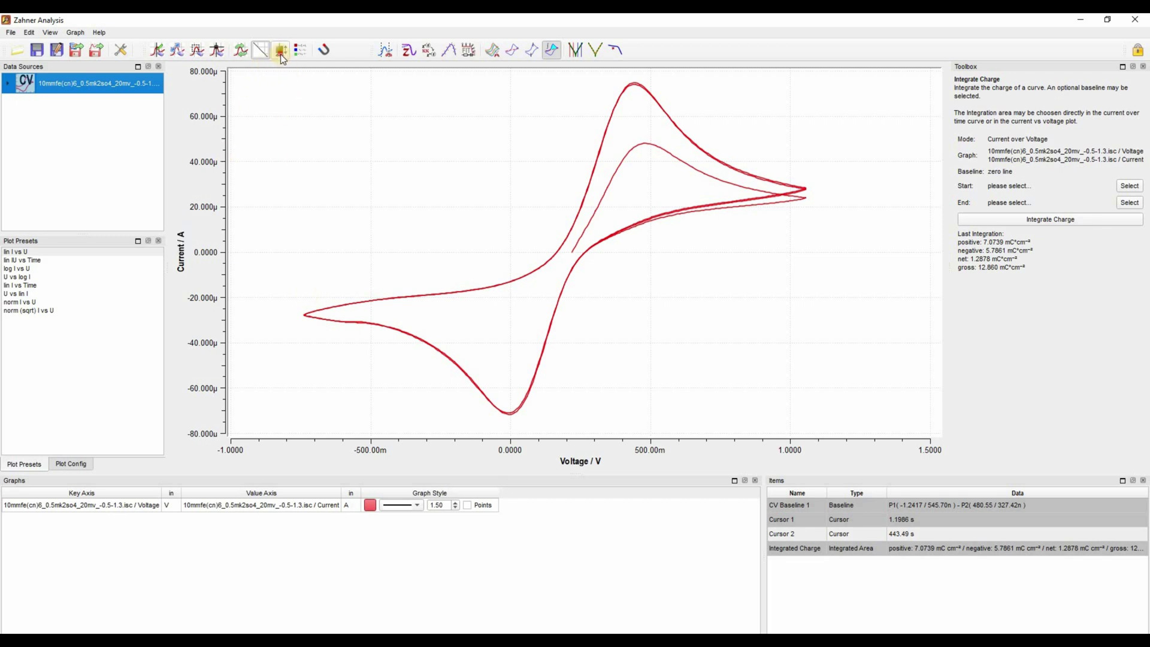
left_click(281, 53)
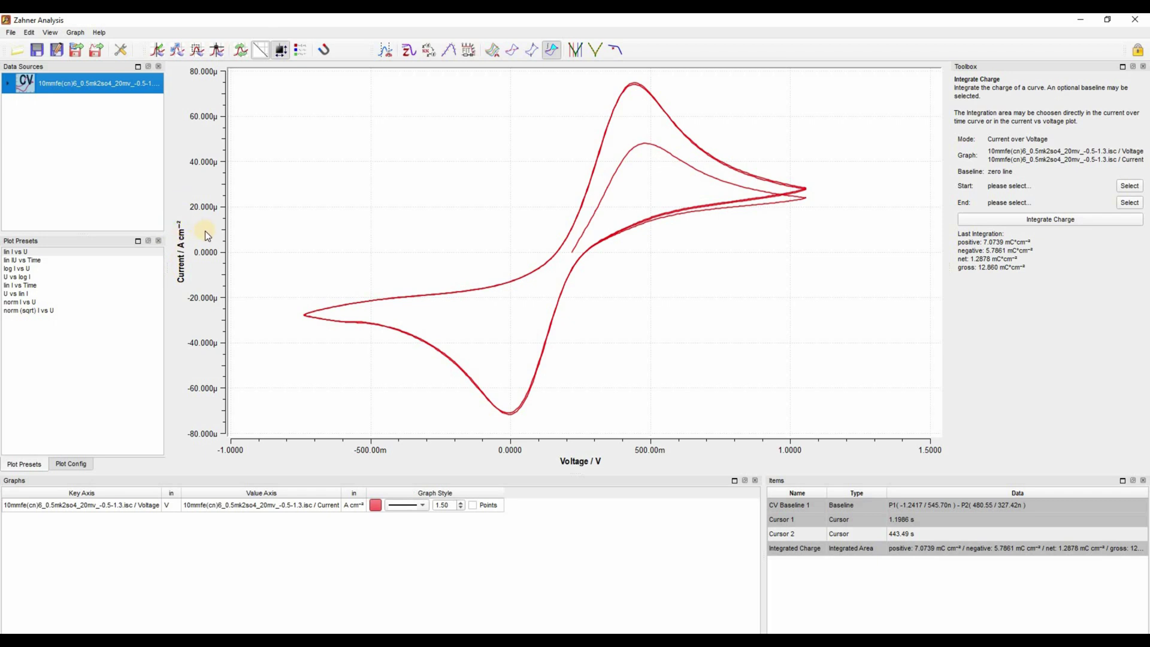